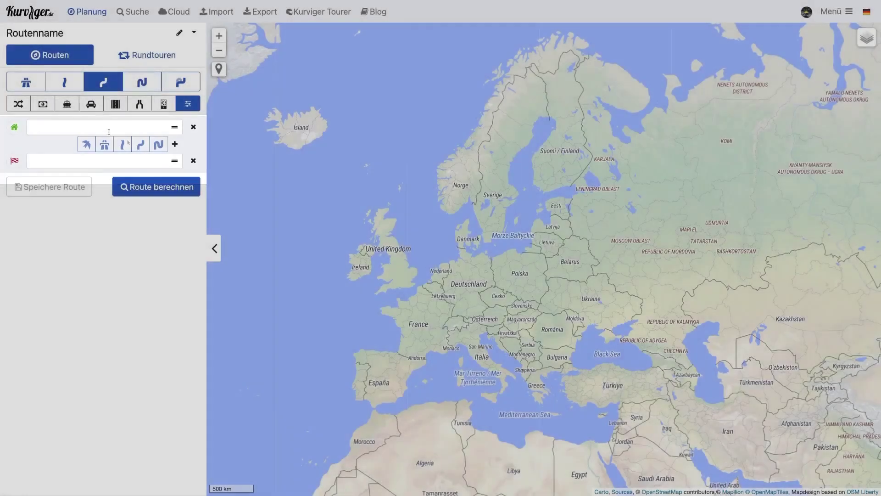
- Set the route's starting point to Stuttgart, Baden-Württemberg
click(106, 132)
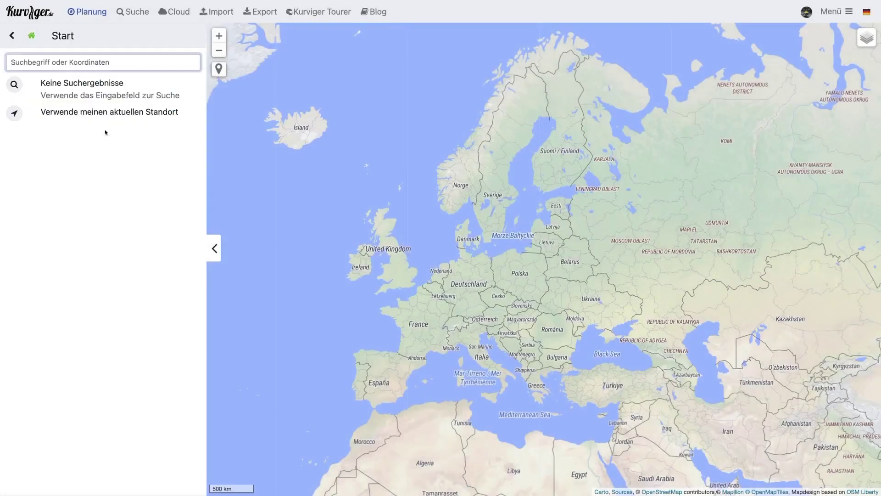
text(Stuttgart)
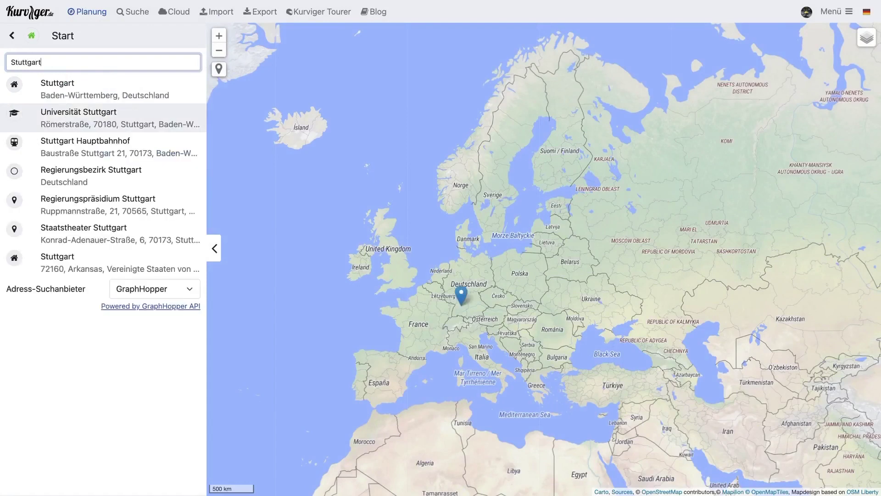
click(87, 93)
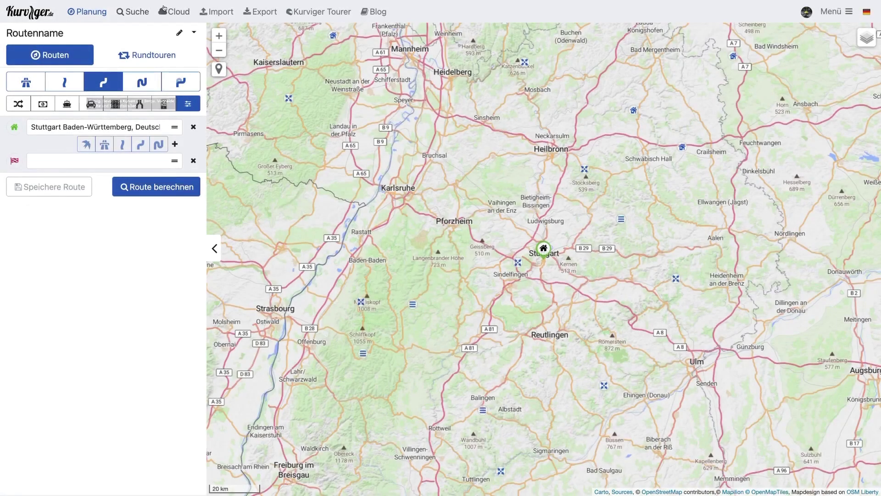
- Search for Koblenz in Rheinland-Pfalz and show it on the map
click(146, 11)
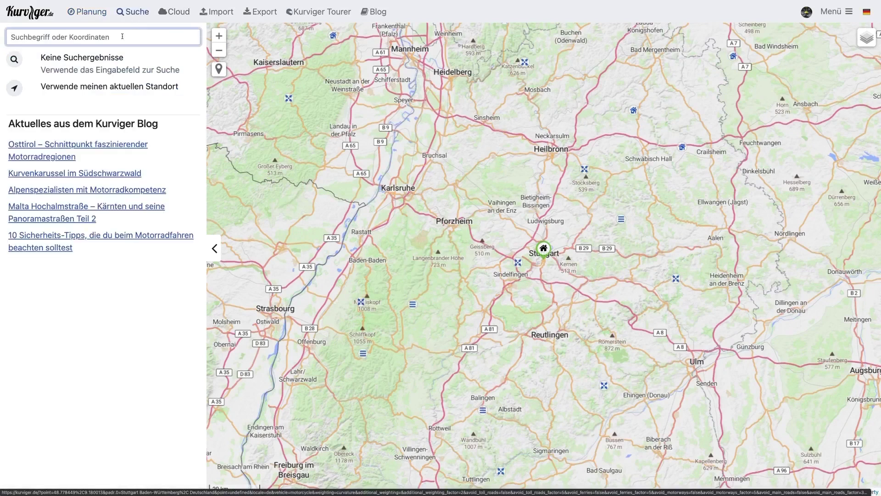
text(Ko)
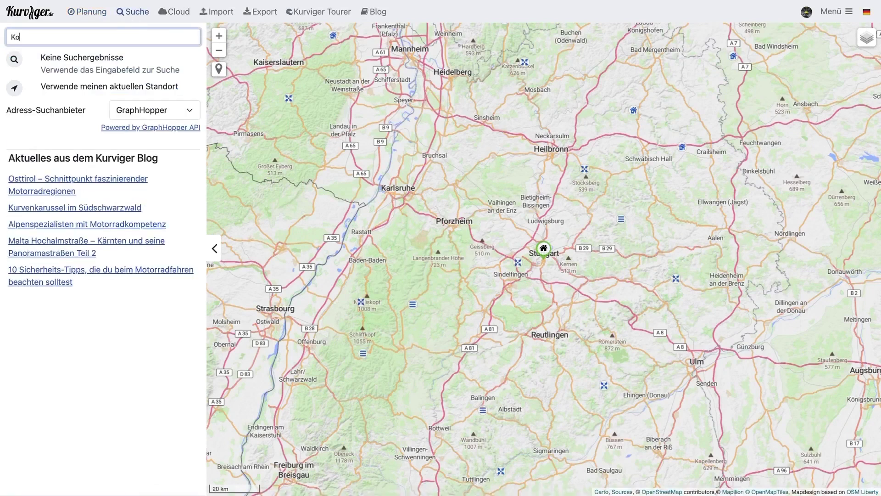
text(blenz)
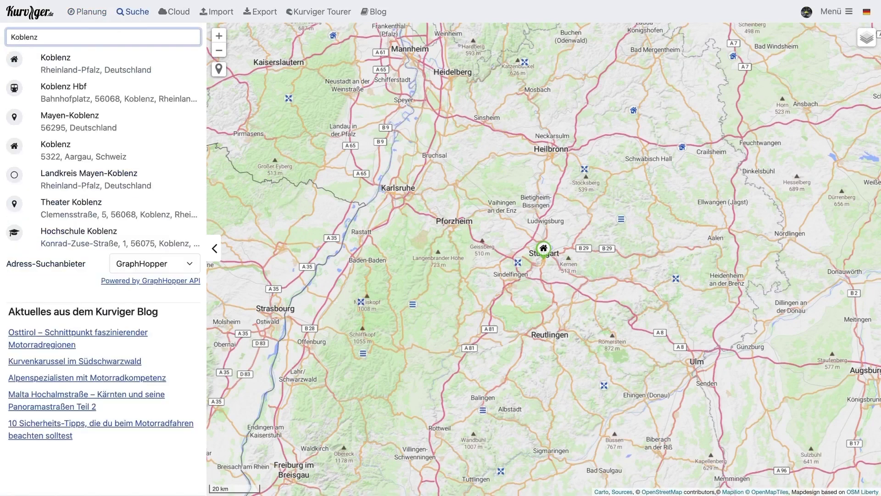
click(93, 69)
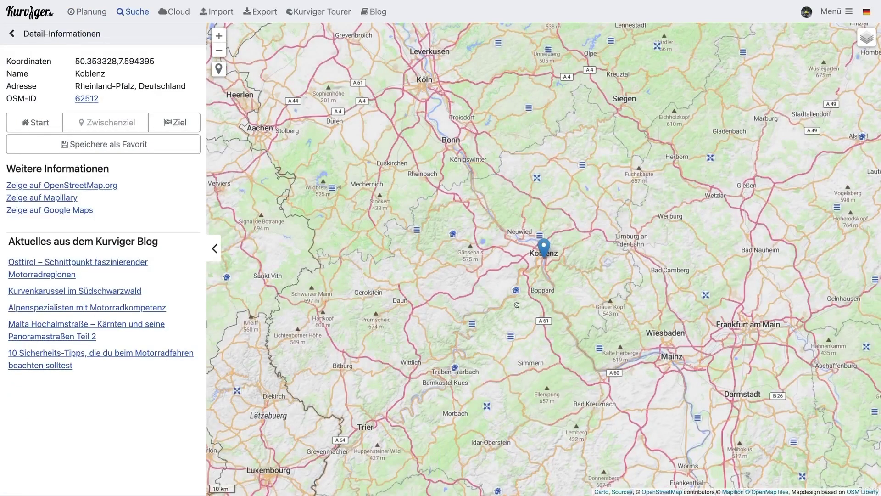
- Set the Mosel-Hotel Burg-Café southwest of Koblenz as the destination and show the whole route in the route planner
scroll(516, 306, up, 2)
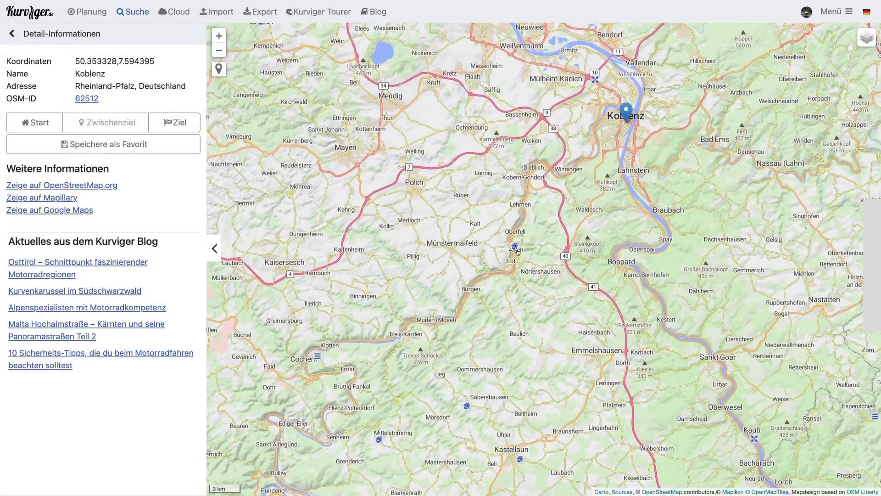
click(516, 251)
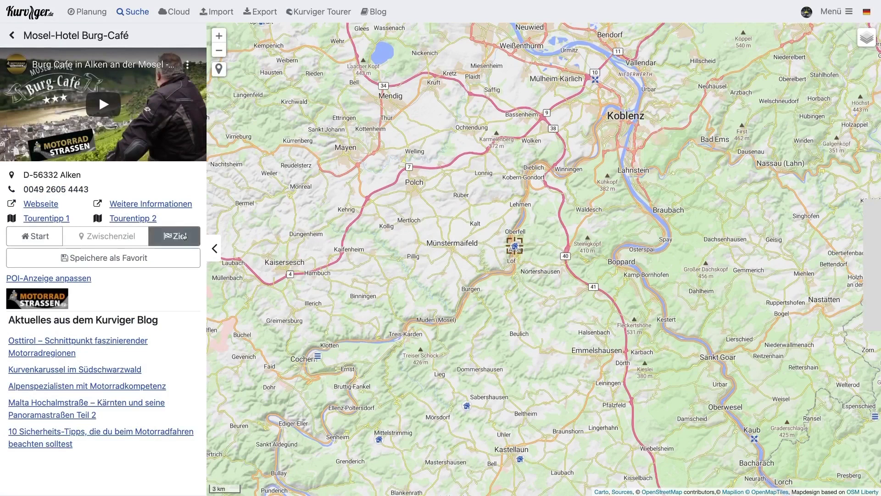
click(184, 235)
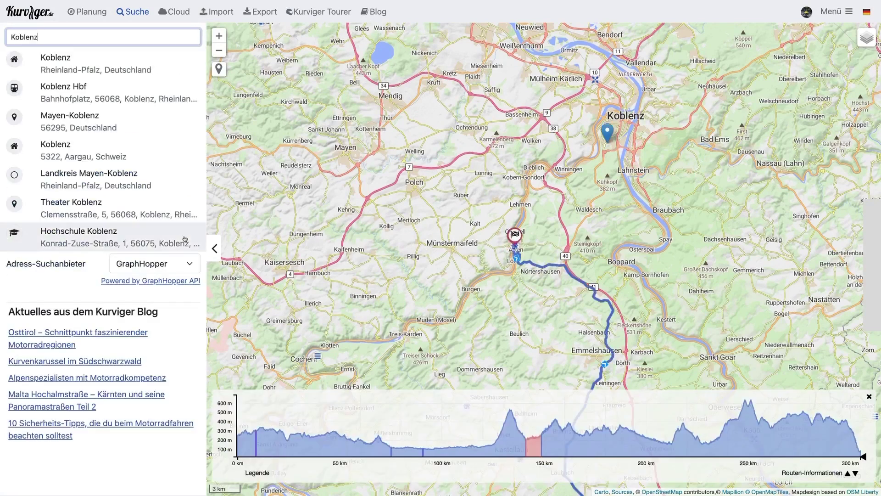
click(76, 15)
click(193, 32)
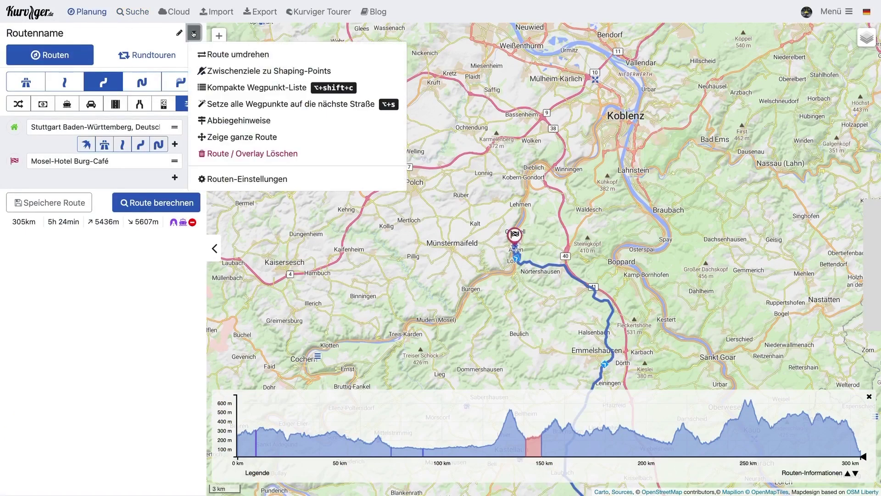
click(215, 136)
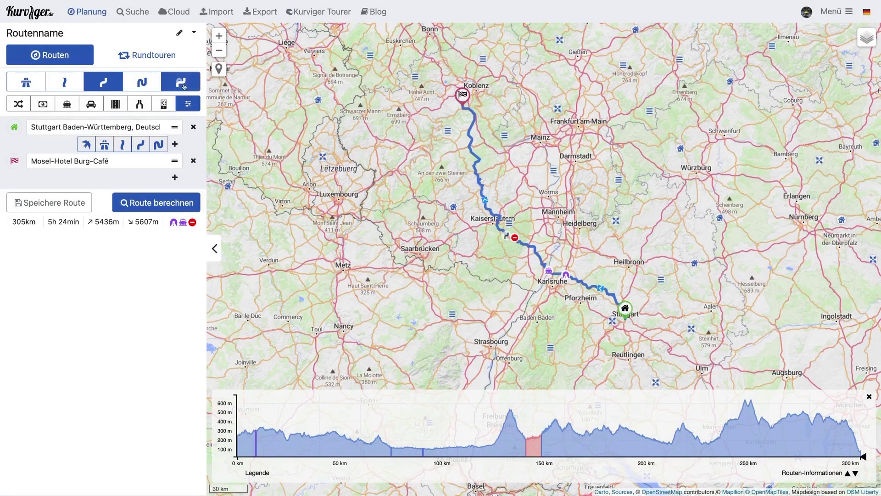
- Calculate the route alternatives and compare the fast, curvy and extra-curvy variants on the map
click(184, 86)
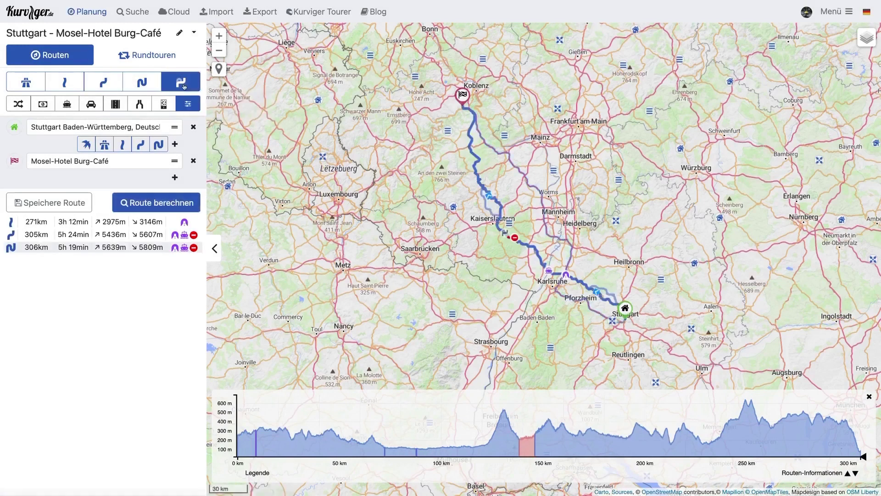
click(92, 223)
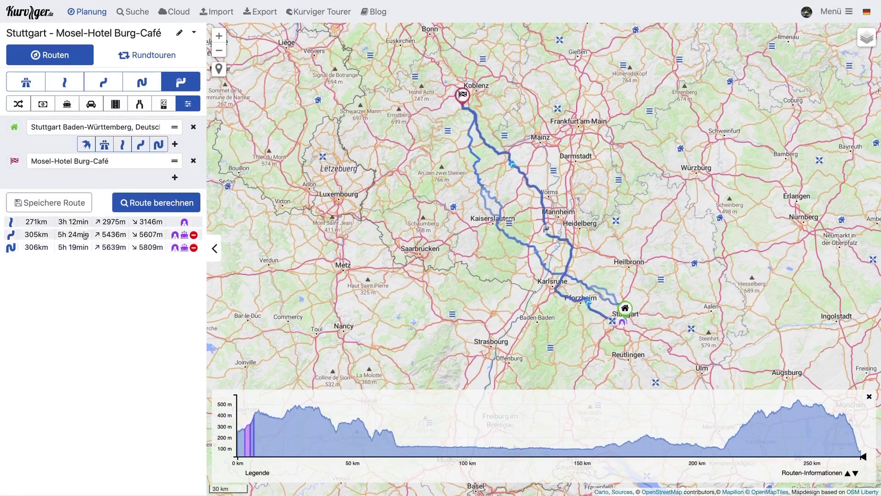
click(85, 235)
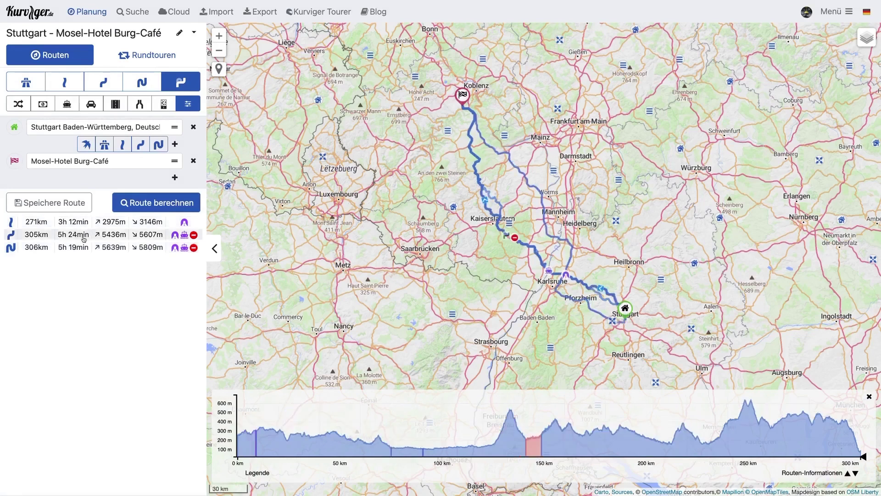
click(82, 250)
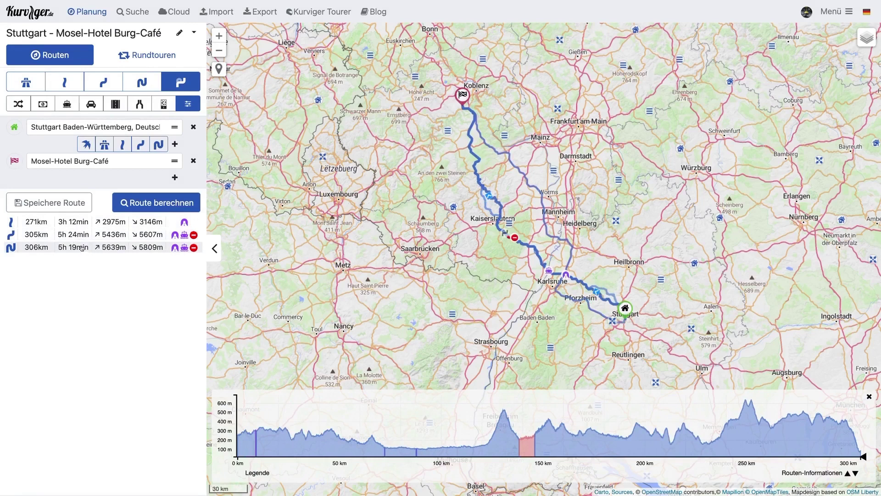
click(82, 236)
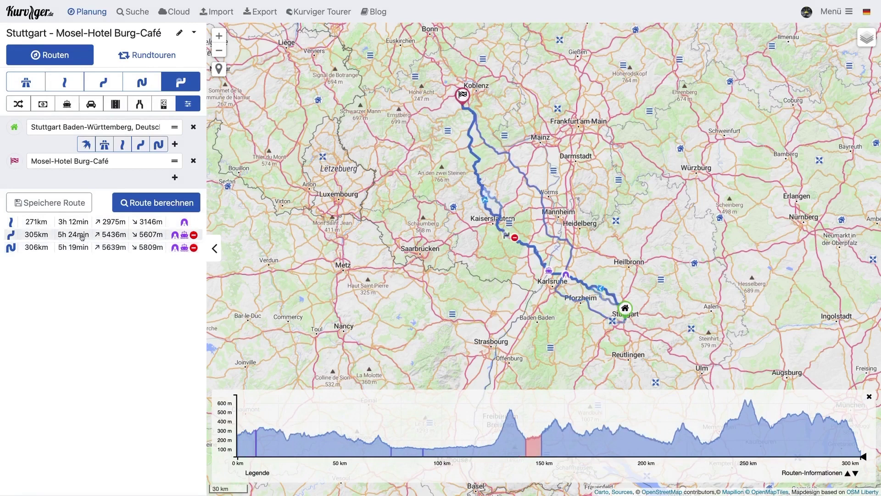
- Use the medium-curvy routing option as the single route and make it avoid ferries
click(105, 81)
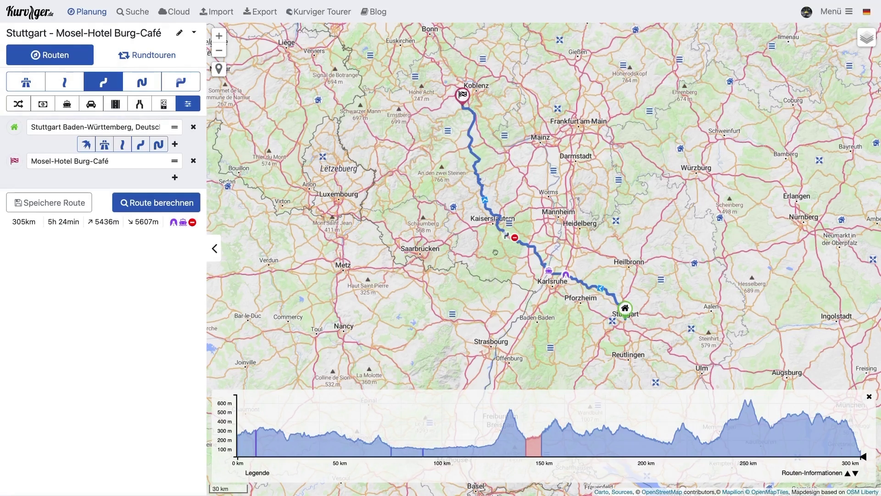
mouse_move(547, 275)
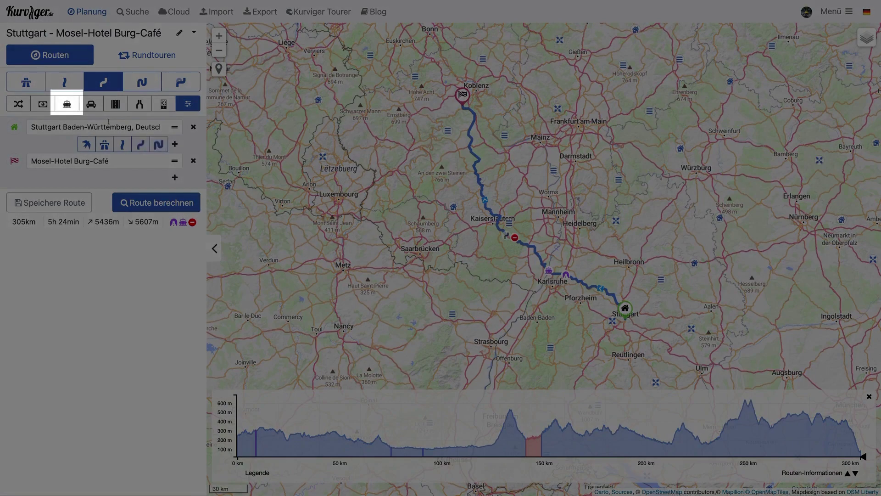
click(72, 103)
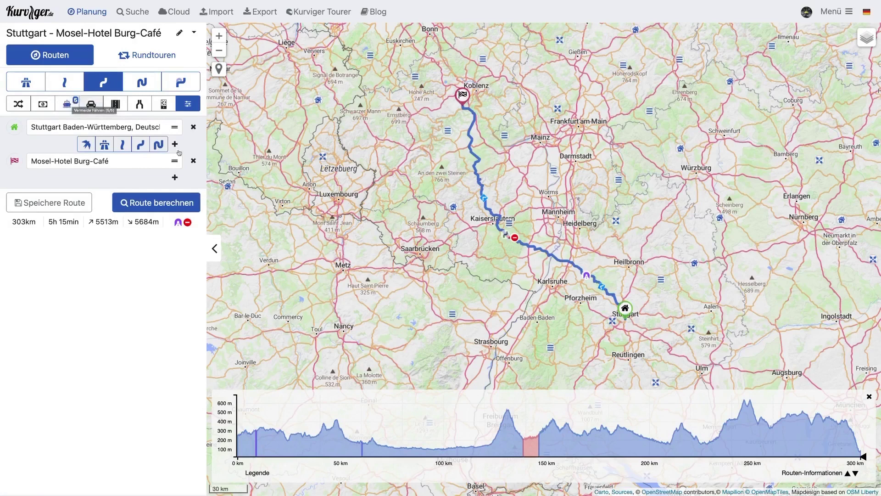
- Add the biker meeting point Schwarzenbach Talsperre near Forbach as an intermediate stop and show the whole route
drag(483, 315, 375, 203)
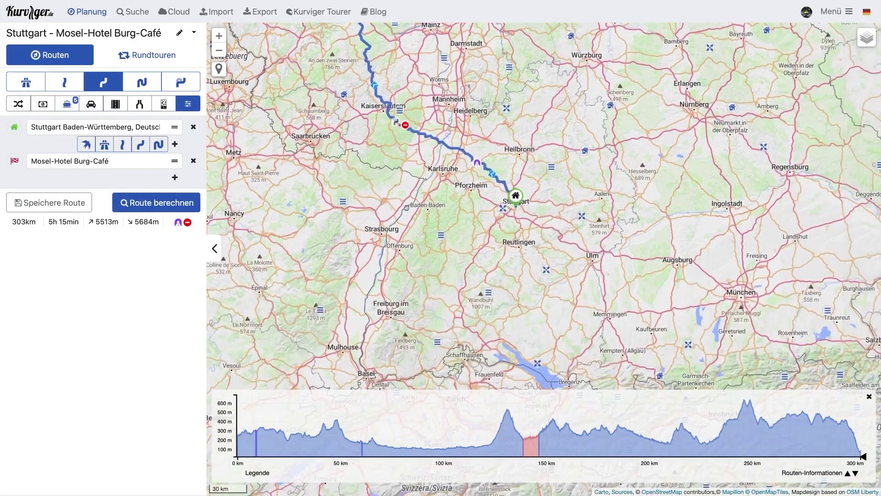
scroll(464, 218, up, 3)
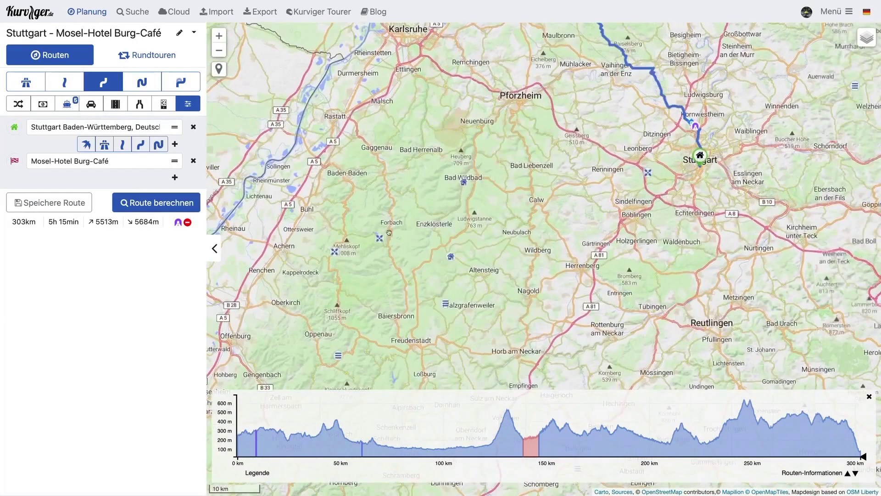
scroll(371, 247, up, 3)
click(370, 244)
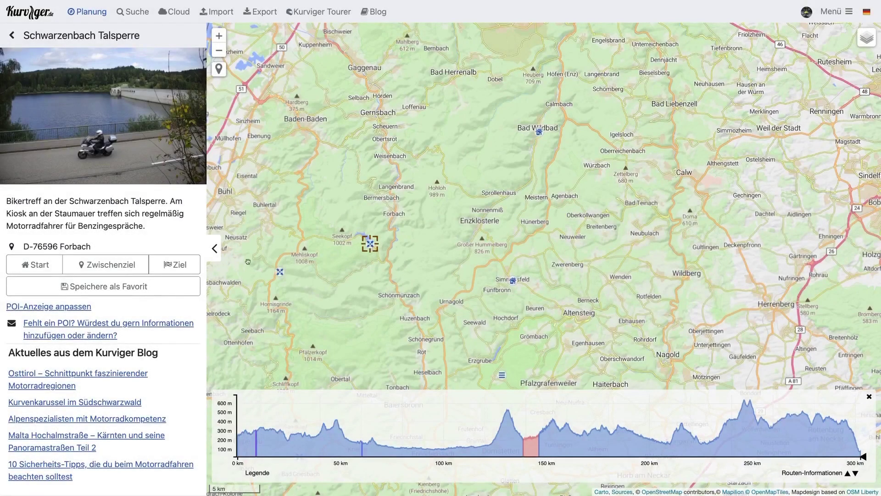
click(139, 270)
click(139, 269)
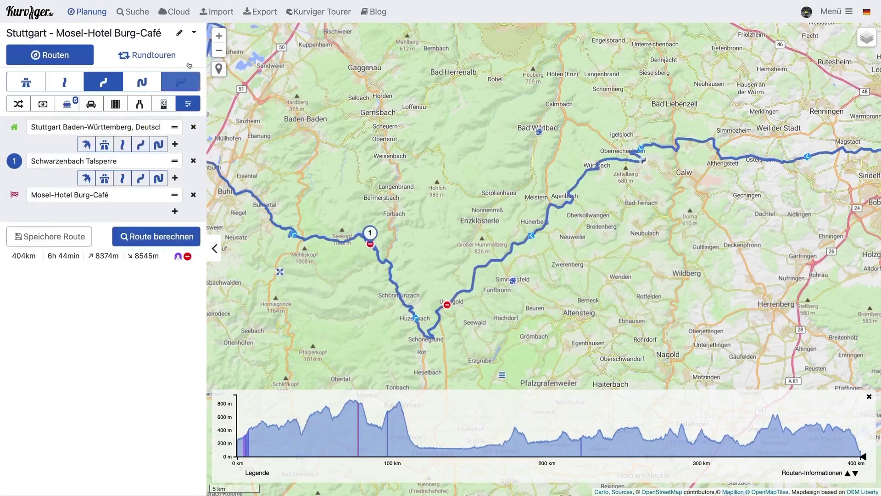
click(194, 32)
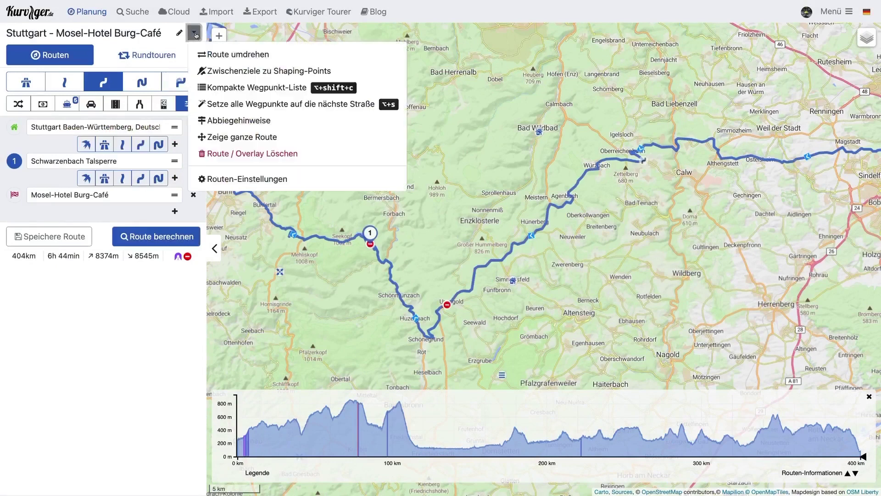
click(214, 136)
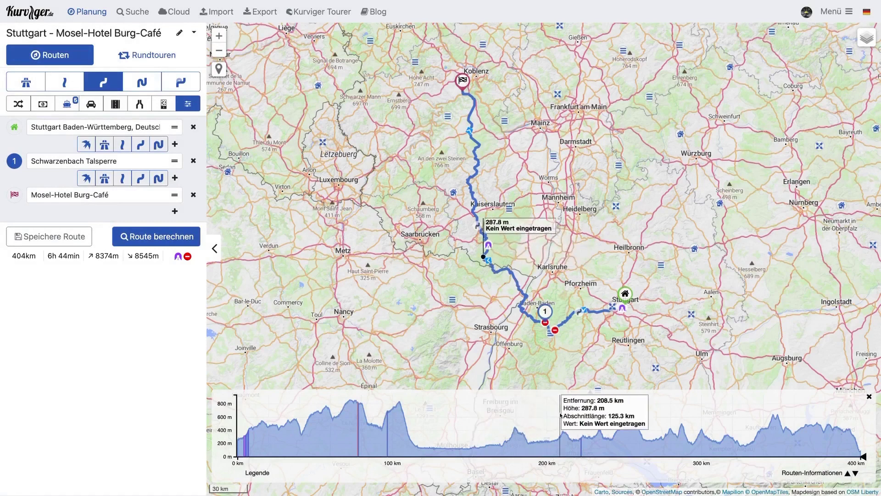
- Focus the map on the route section from about 208 to 235 km and display petrol stations as POIs
drag(561, 423, 602, 425)
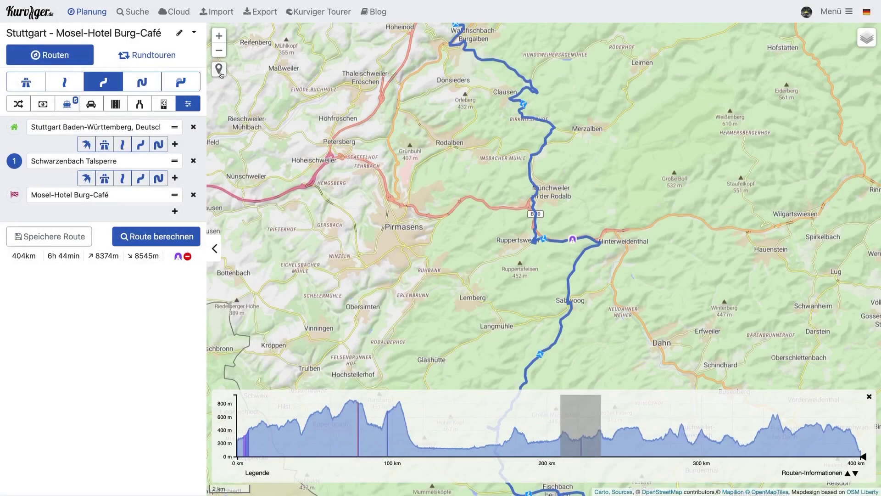
click(220, 70)
click(188, 192)
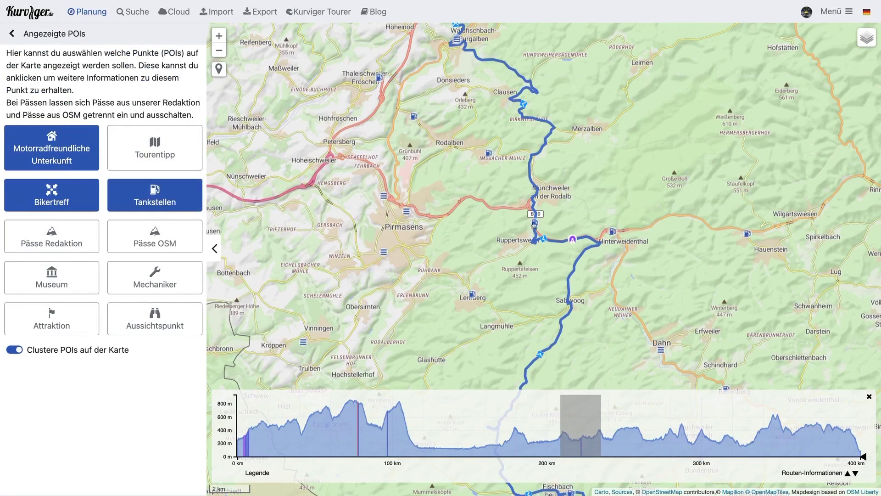
- Check the details of the Total-Tankstelle Ständenhof near Ruppertsweiler and set an intermediate stop beside it
click(534, 224)
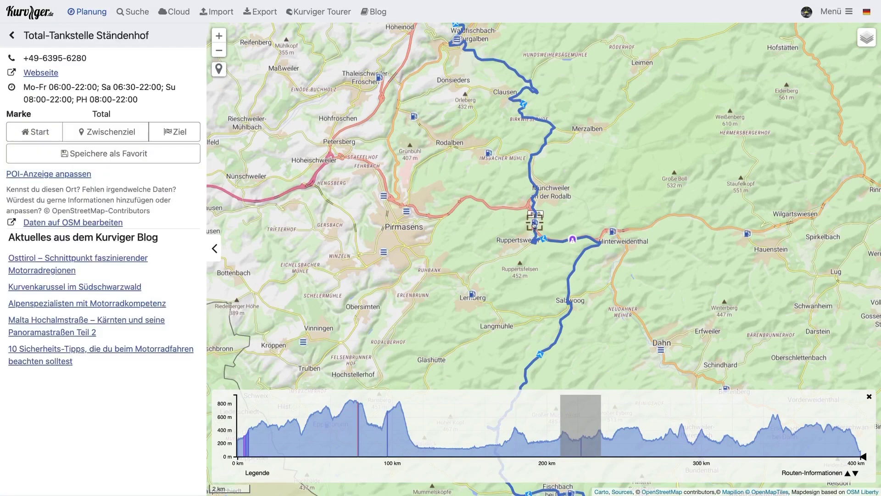
click(16, 39)
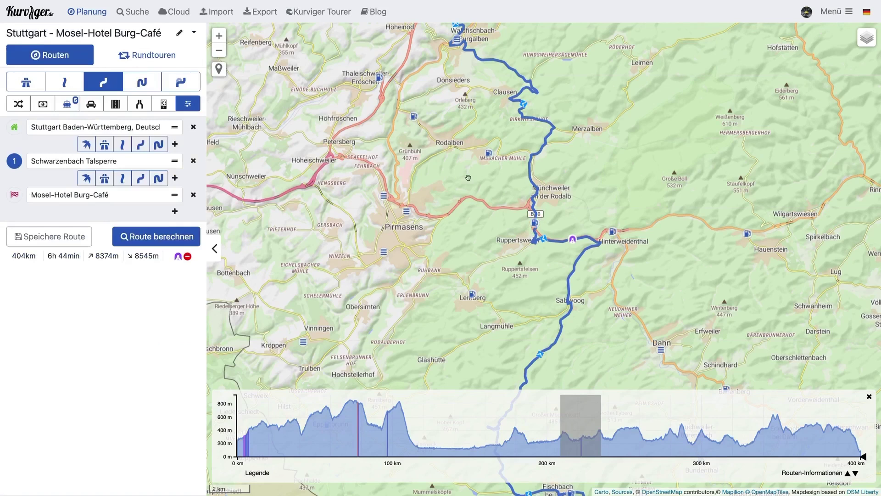
scroll(526, 227, up, 5)
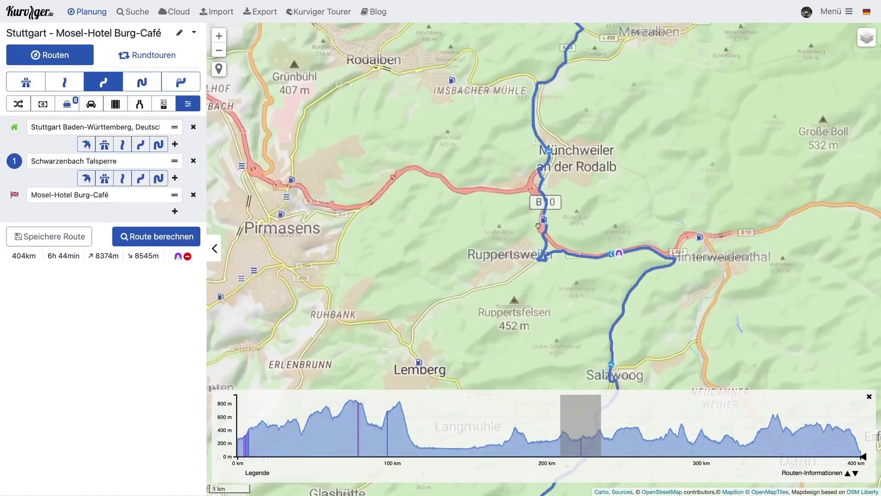
scroll(538, 226, up, 5)
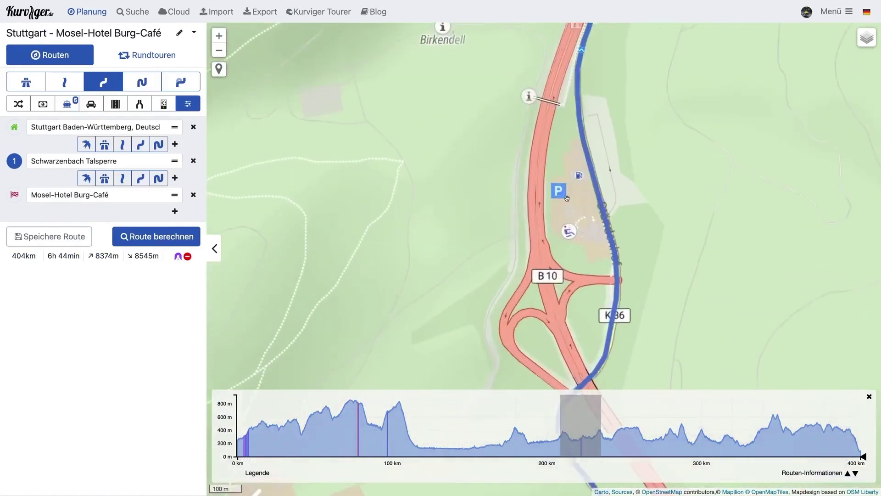
right_click(587, 175)
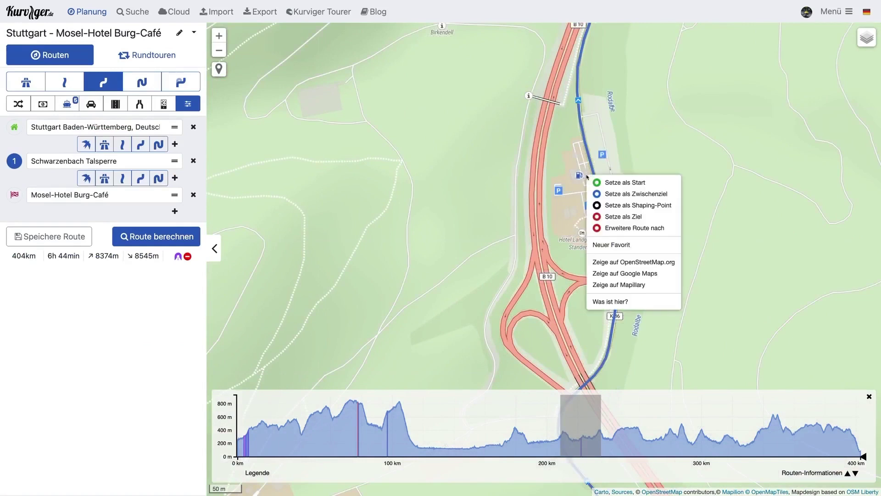
click(606, 194)
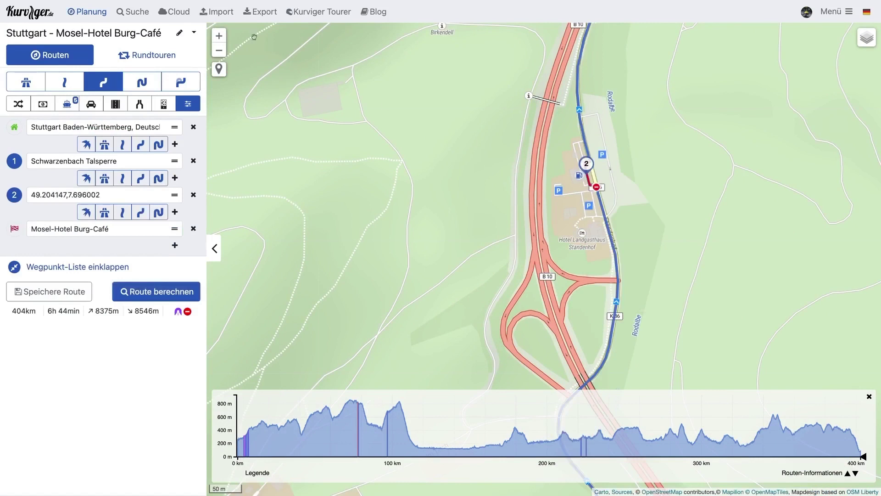
- Show the whole route and export it as a file in the Kurviger App (*.kurviger) format
click(196, 33)
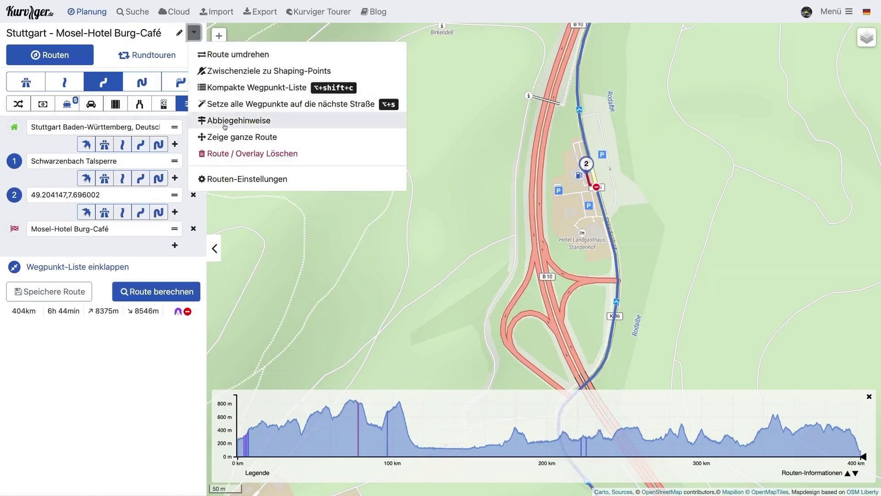
click(226, 137)
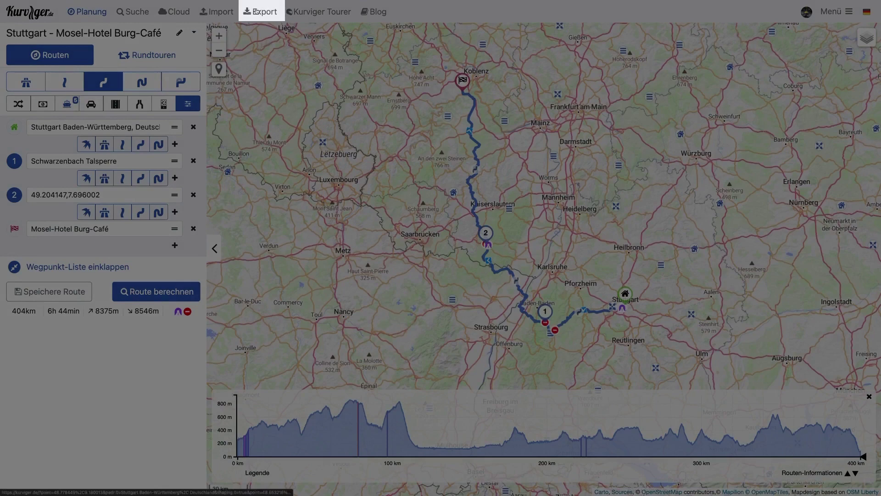
click(256, 11)
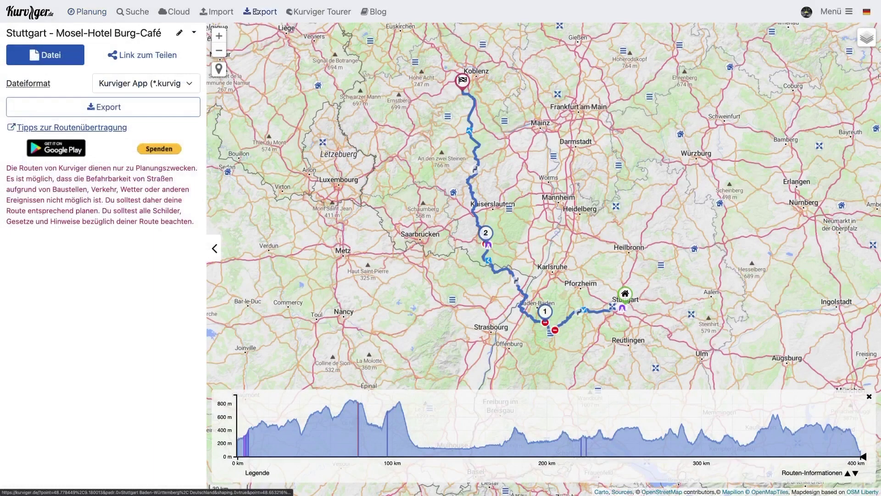
click(153, 84)
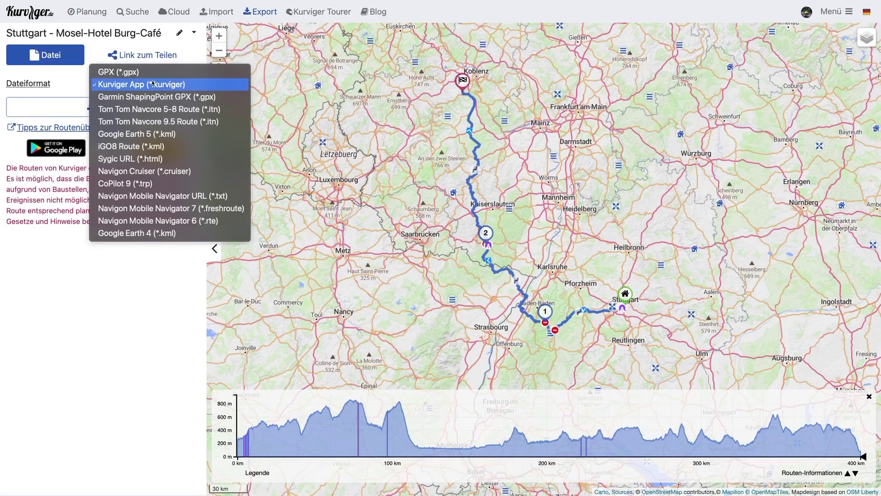
click(153, 84)
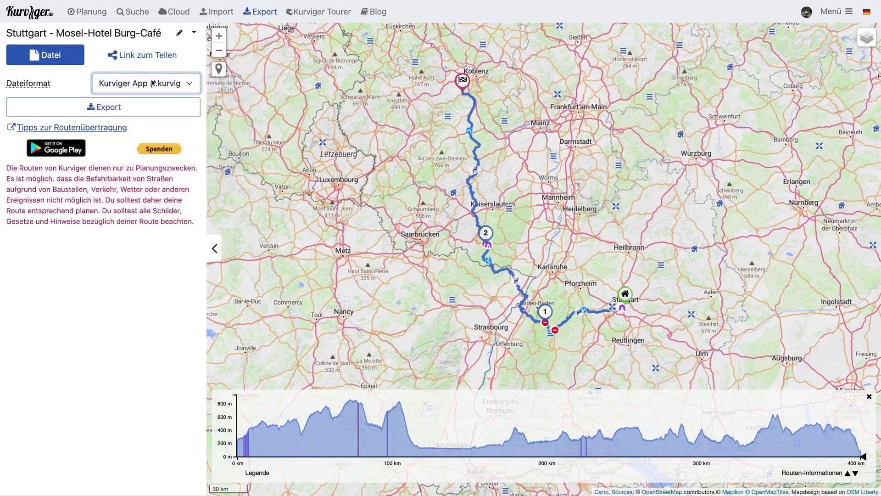
click(144, 107)
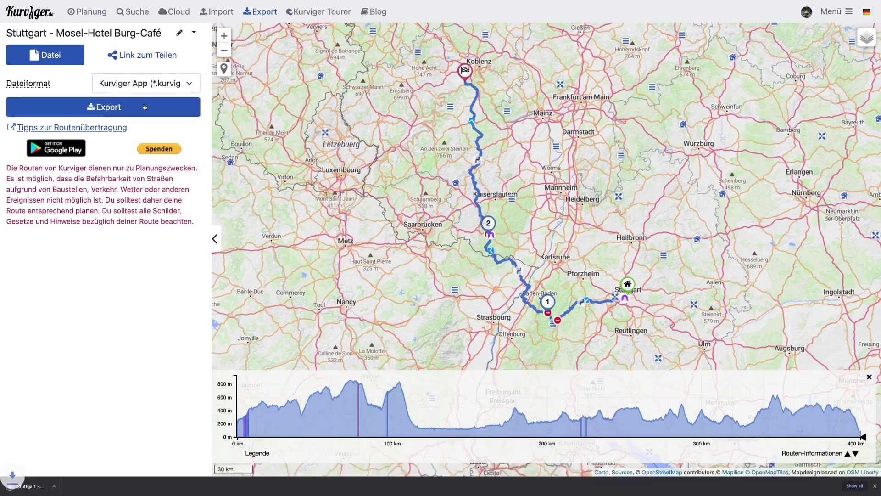